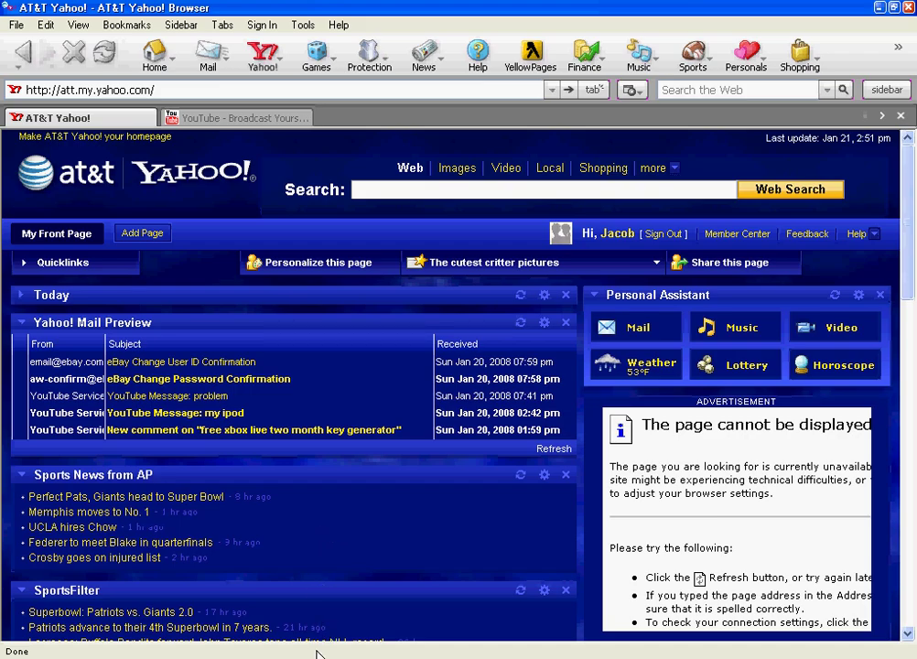
Close the AT&T Yahoo! Browser window with Alt+F4 to reveal the desktop.
key(alt+F4)
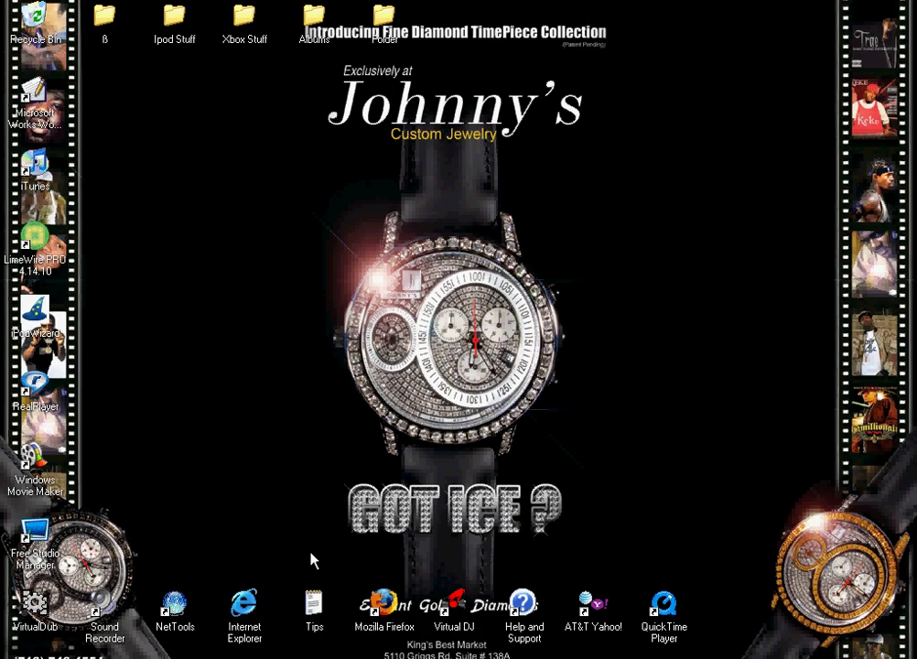
Launch AT&T Yahoo! Browser and load the pasted ipodlinux.org Ipodlinux manager page.
double_click(384, 605)
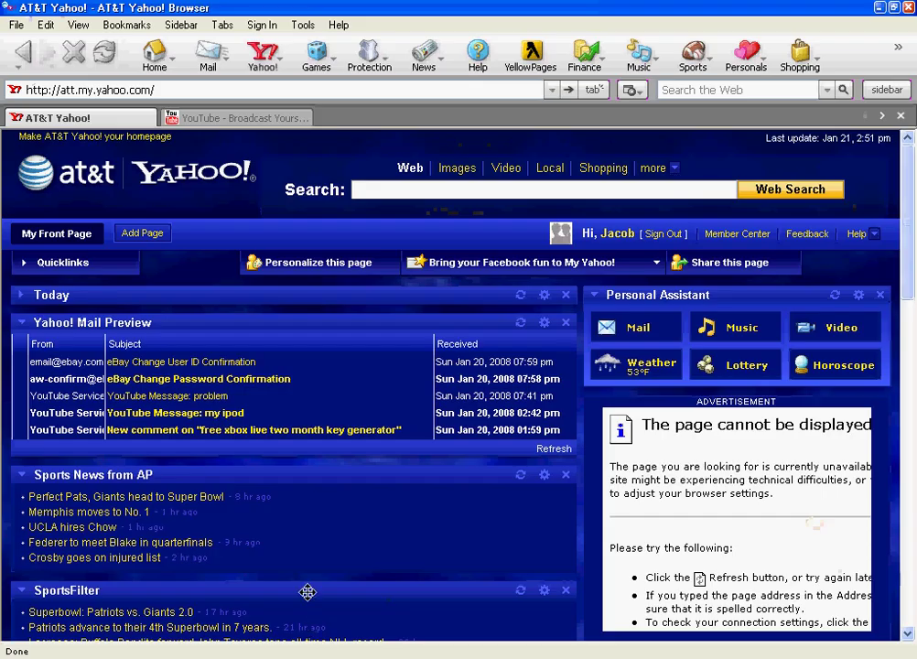
click(204, 89)
right_click(203, 88)
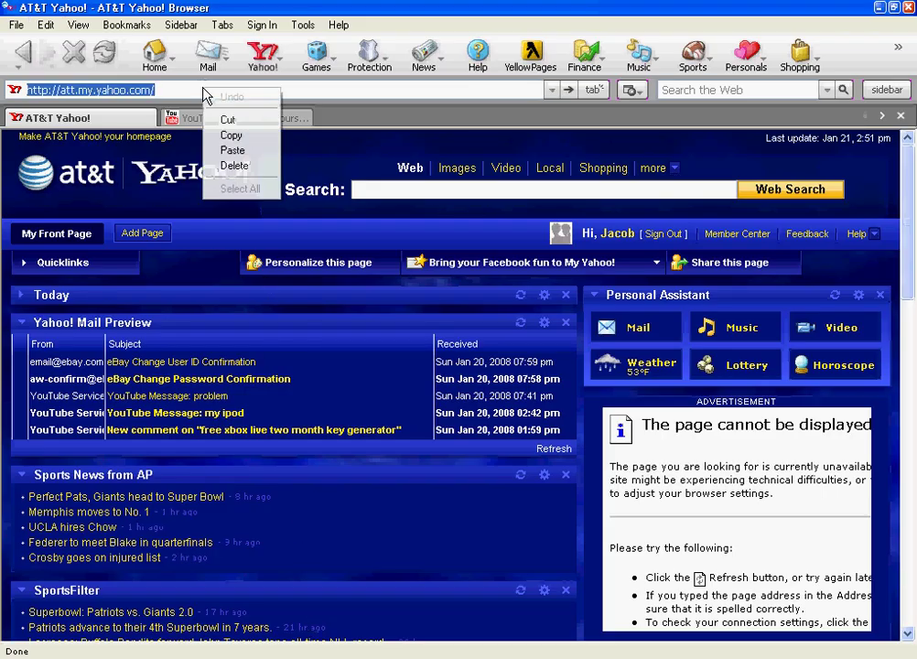
click(232, 150)
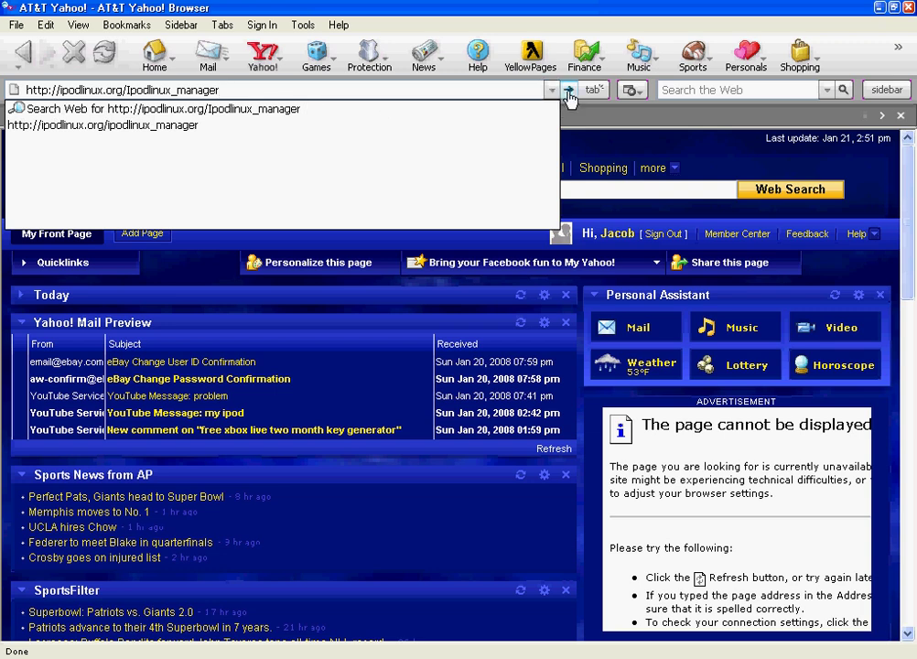
key(Return)
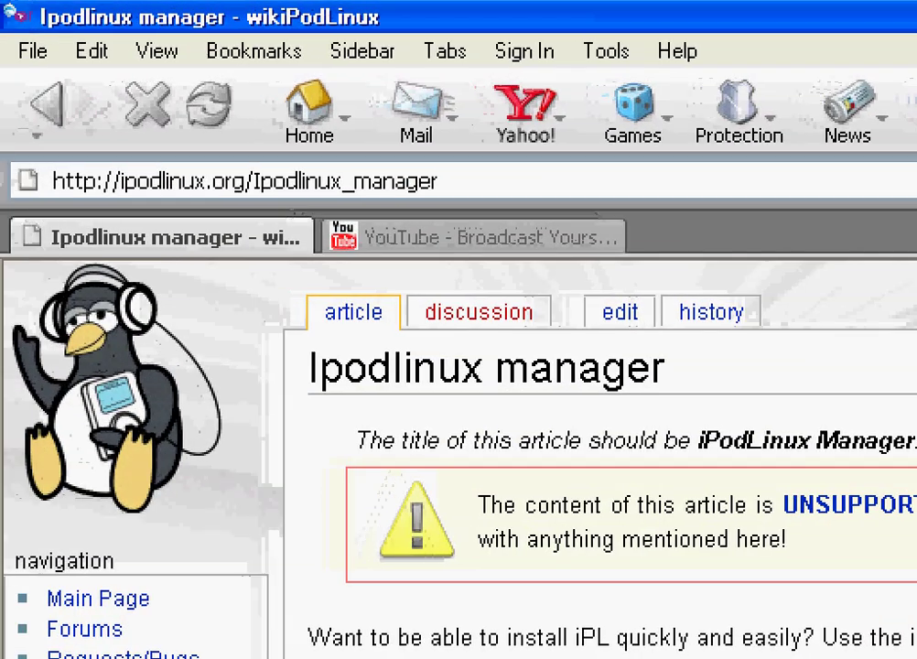
Highlight the page address, scroll to Windows Version, and underline the corrupted-kernel warning.
mouse_move(503, 180)
mouse_down()
mouse_move(11, 186)
mouse_move(472, 165)
mouse_up()
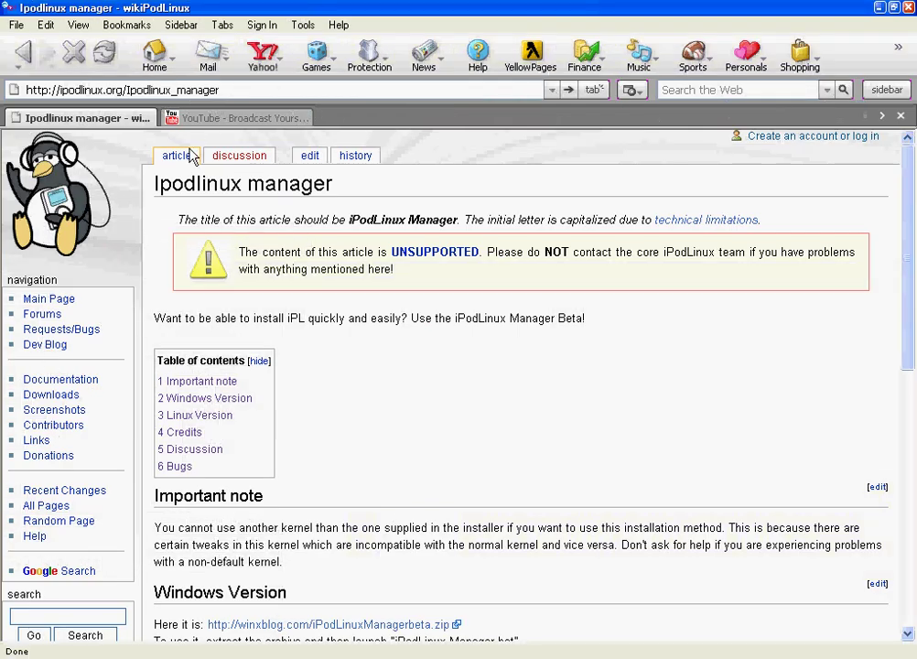
scroll(490, 355, down, 2)
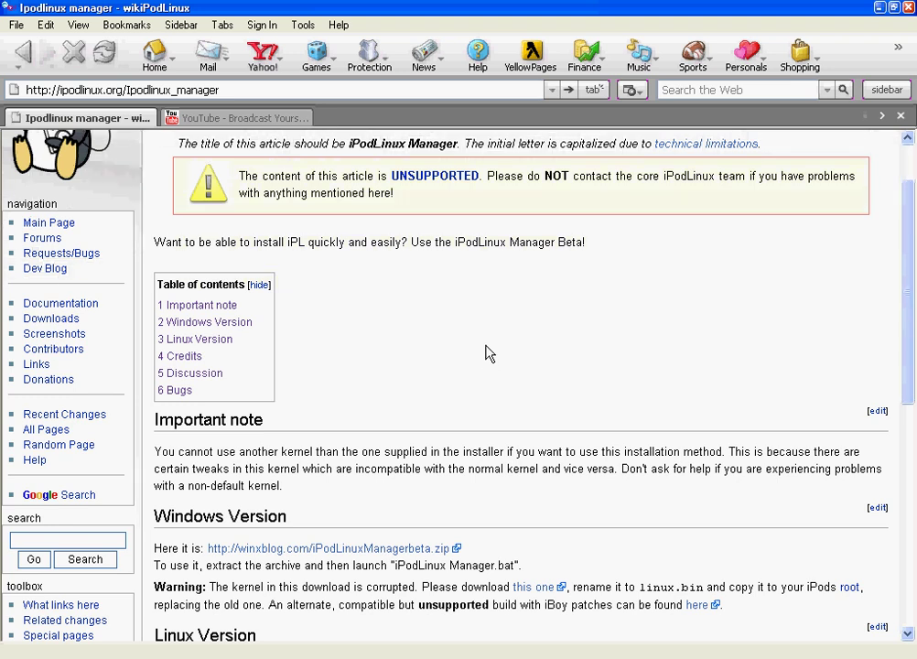
scroll(489, 355, down, 3)
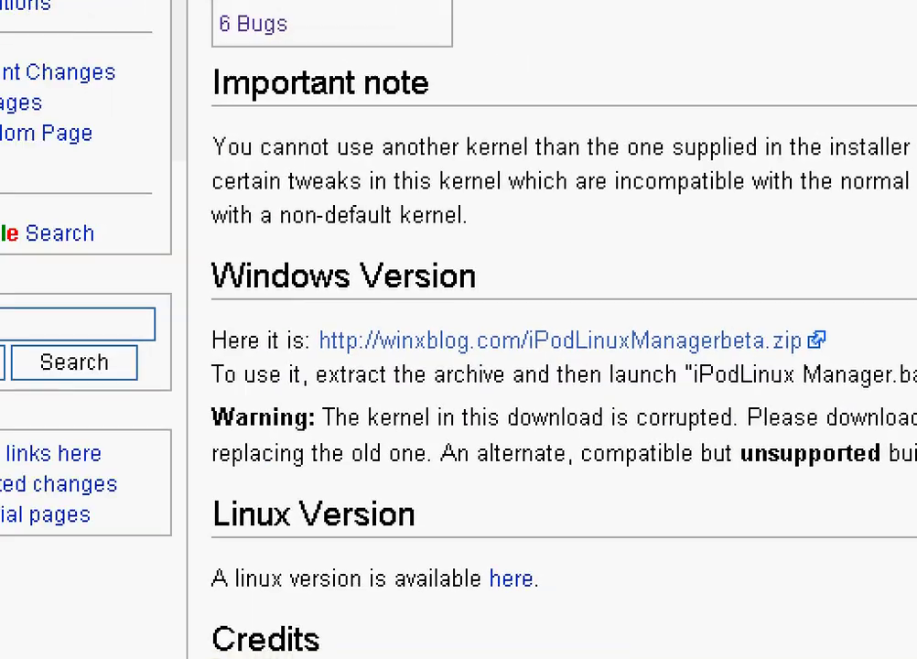
mouse_move(295, 400)
mouse_down()
mouse_move(699, 393)
mouse_move(697, 424)
mouse_move(673, 432)
mouse_move(492, 437)
mouse_move(270, 426)
mouse_move(384, 416)
mouse_move(425, 430)
mouse_up()
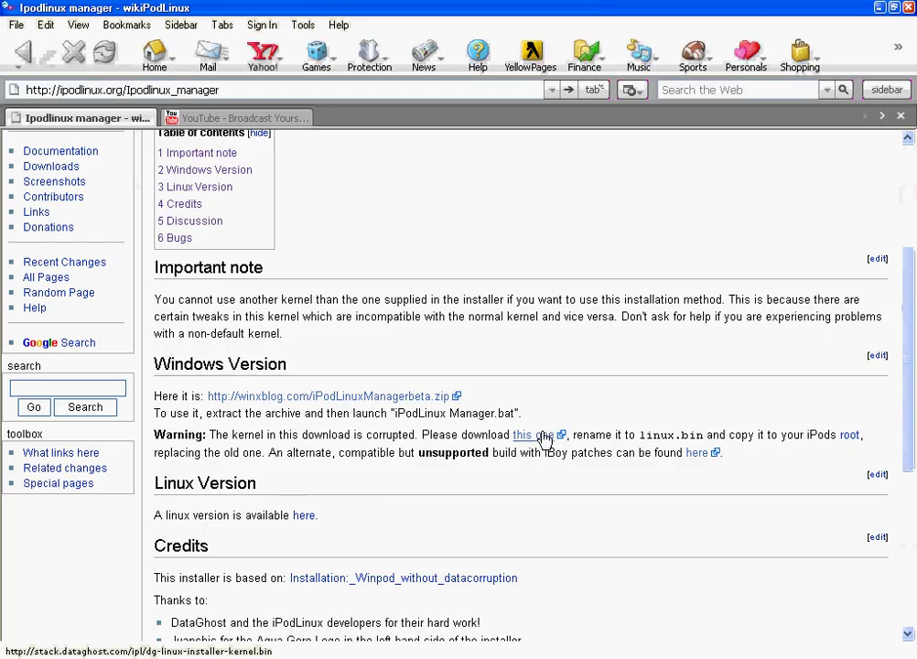
click(538, 437)
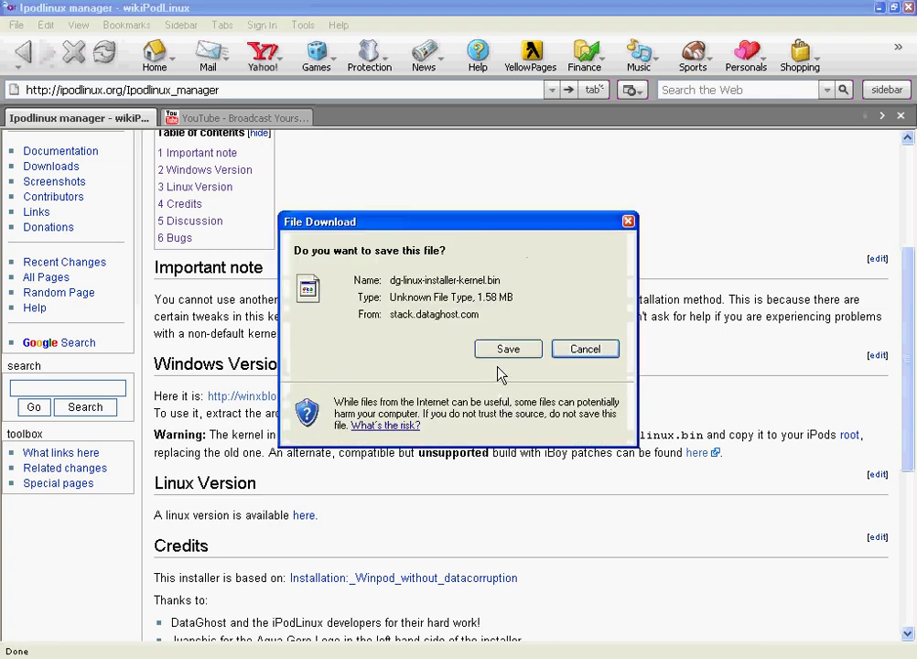
click(507, 349)
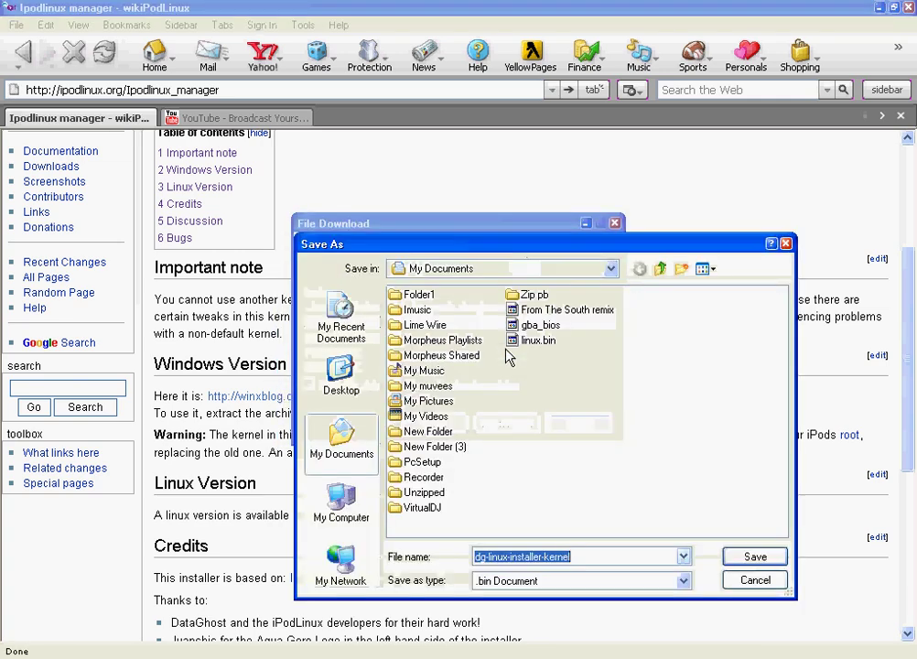
click(538, 341)
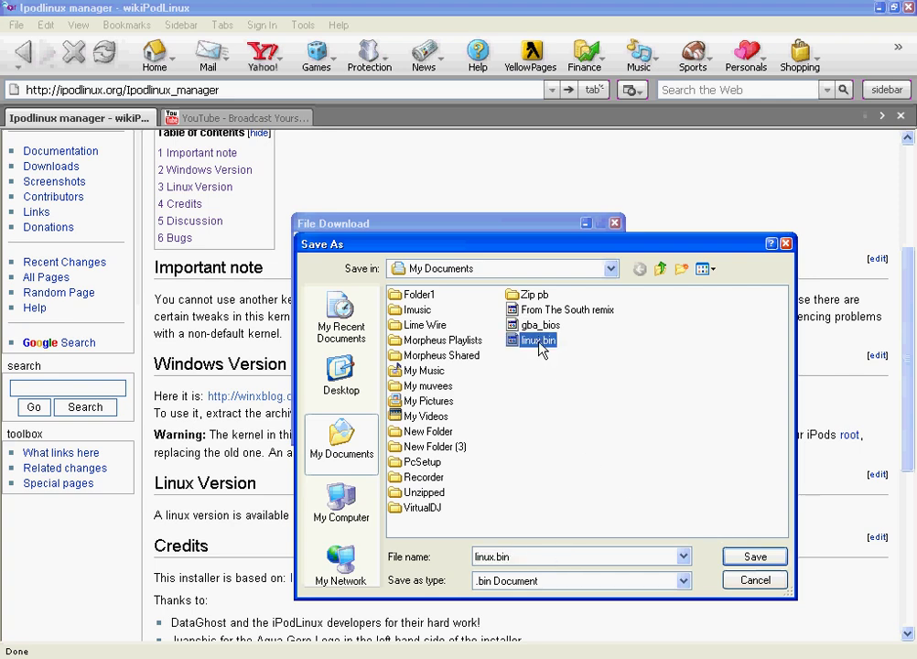
click(736, 584)
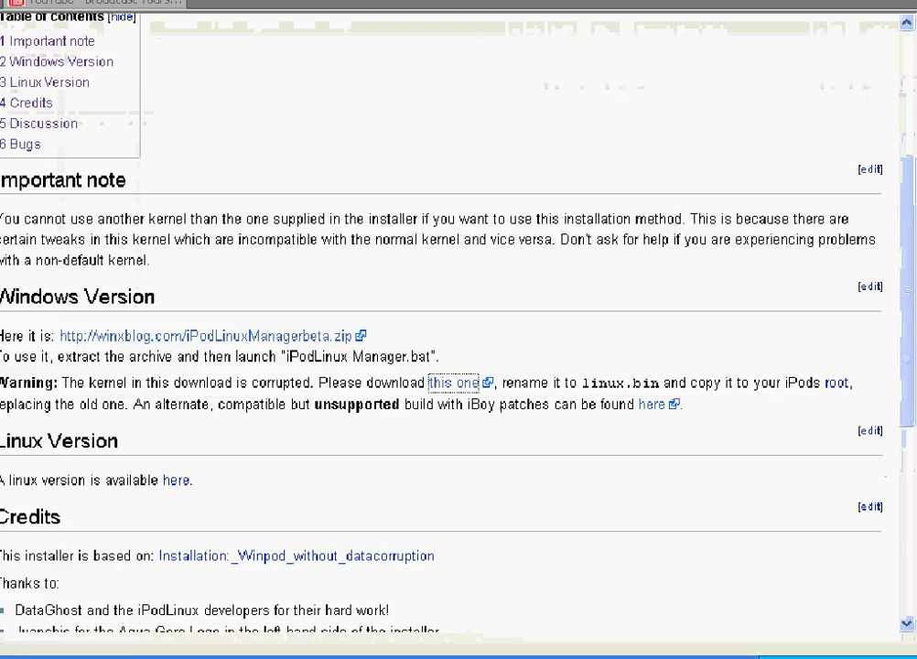
mouse_move(614, 392)
mouse_down()
mouse_move(485, 425)
mouse_move(638, 428)
mouse_move(596, 391)
mouse_up()
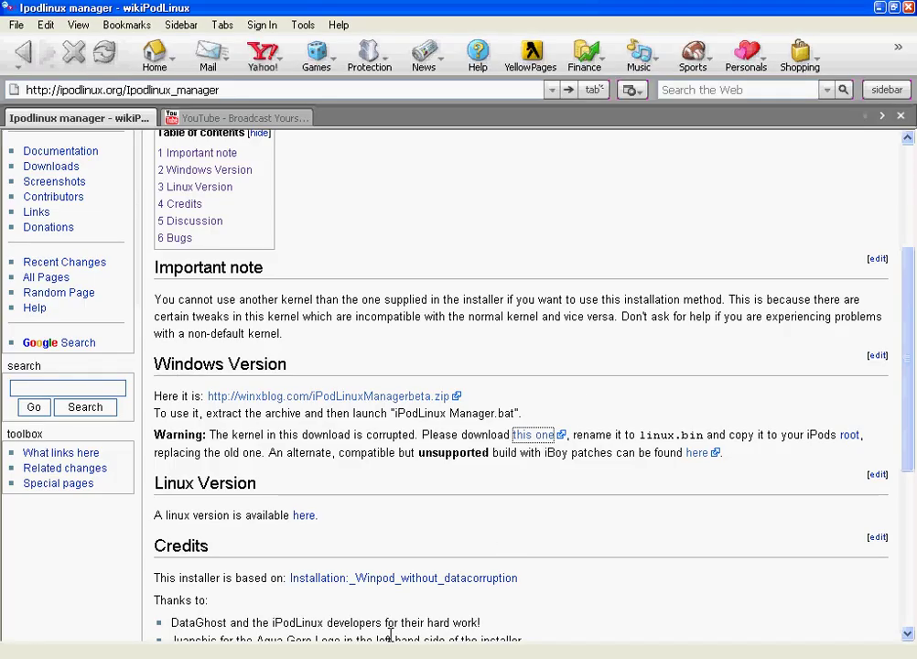
Show the desktop and open the iPod drive (J:) through Start > My Computer.
key(super+d)
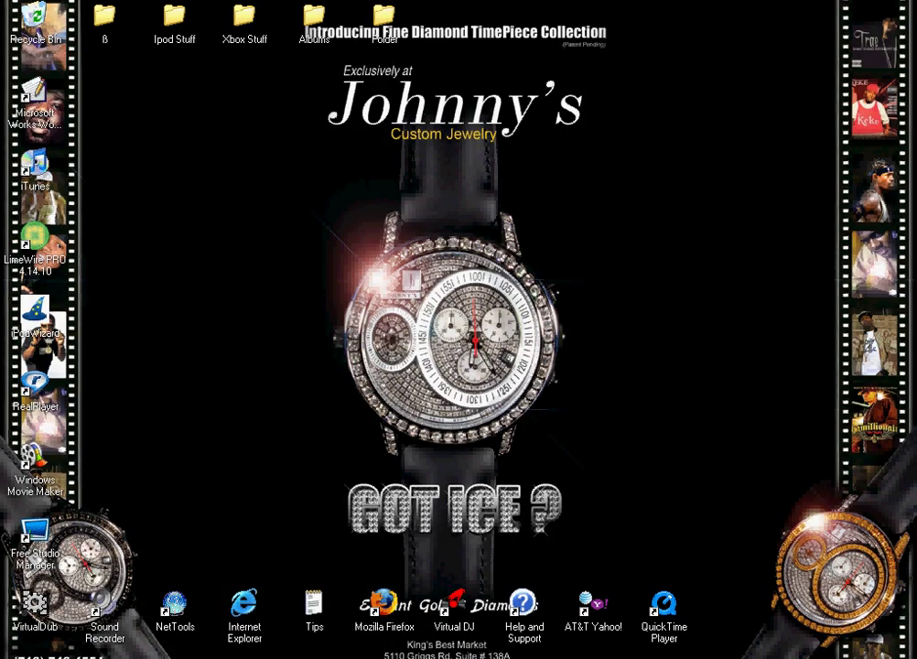
key(super)
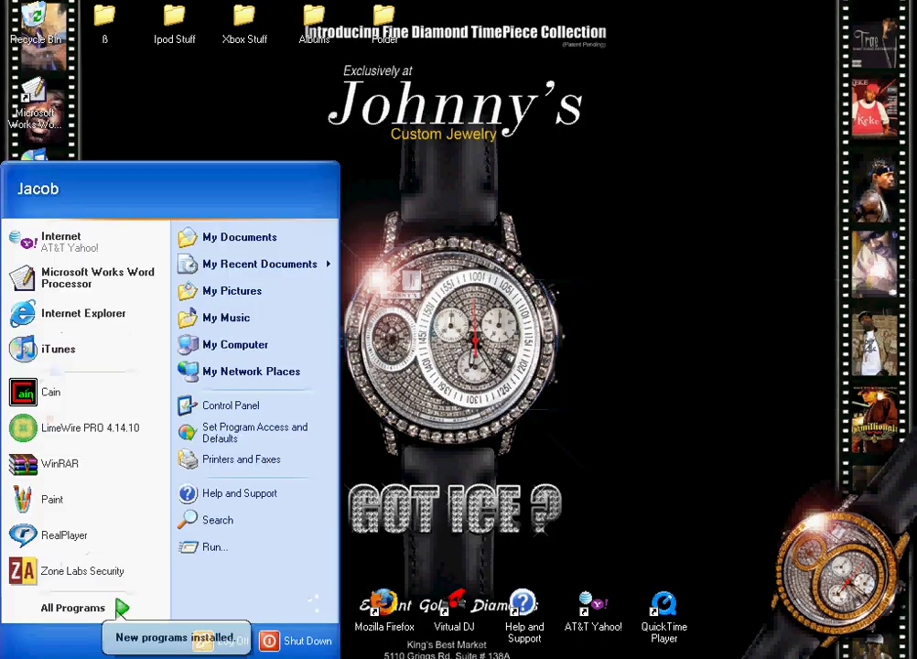
click(276, 351)
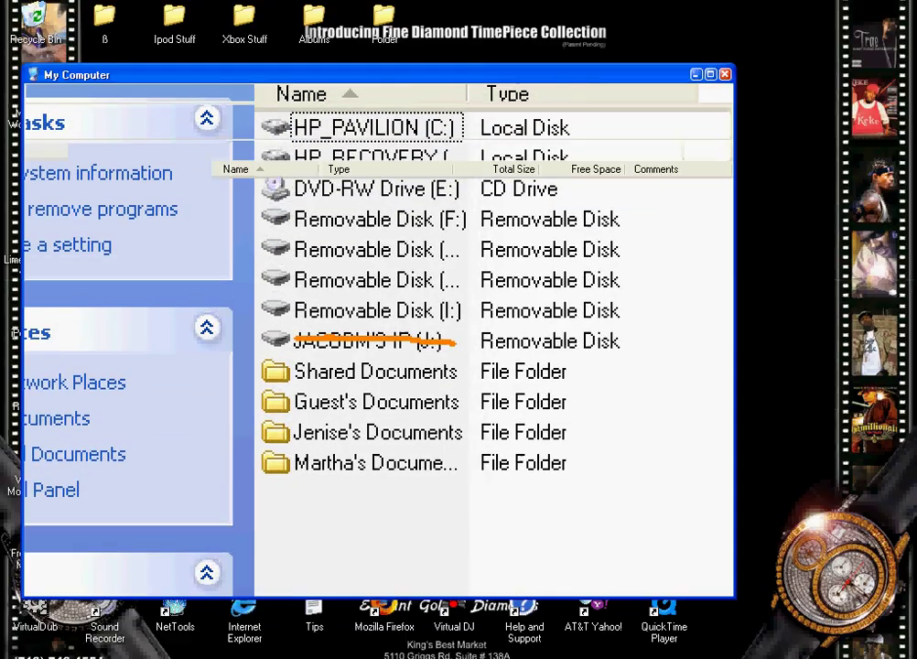
double_click(261, 294)
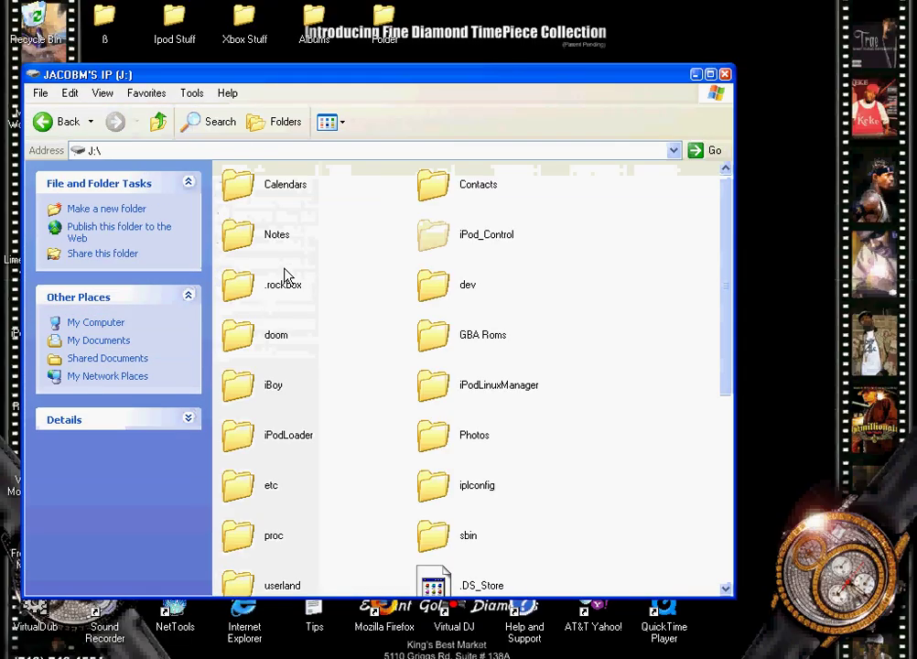
Locate the existing 1,621 KB linux BIN file on J:, then minimise the window.
scroll(340, 317, down, 5)
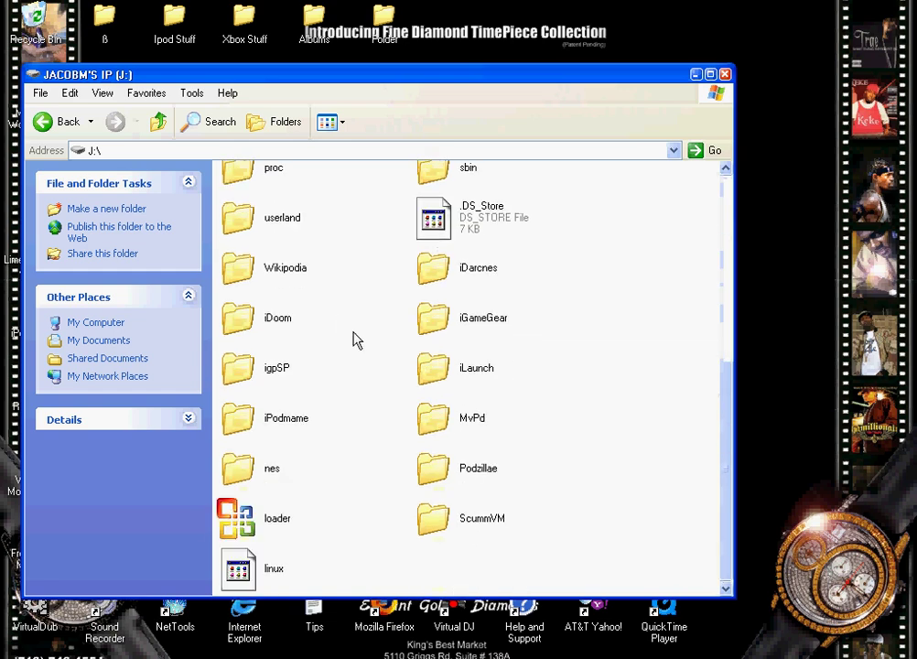
scroll(357, 366, up, 5)
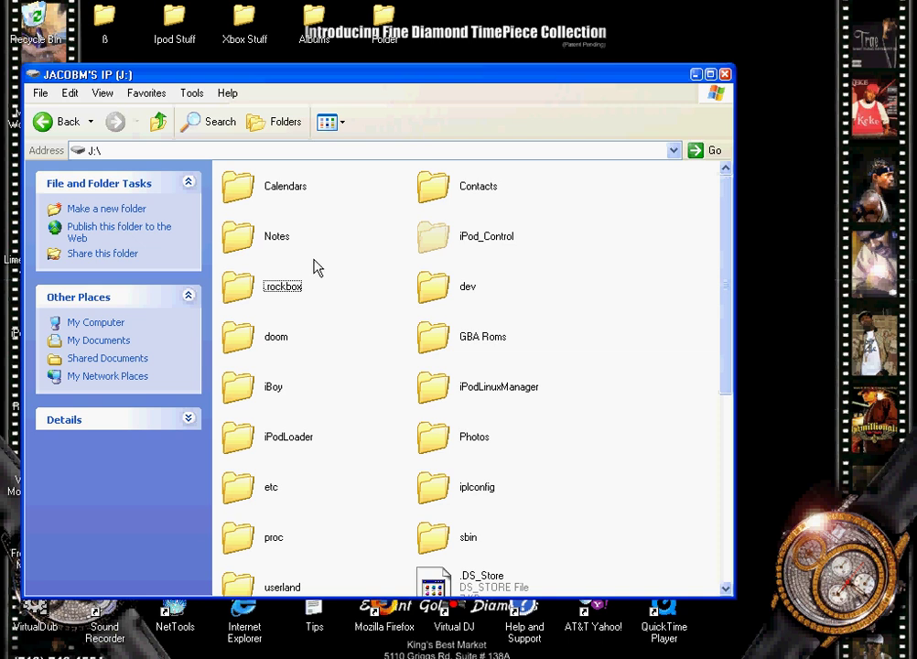
scroll(316, 267, down, 5)
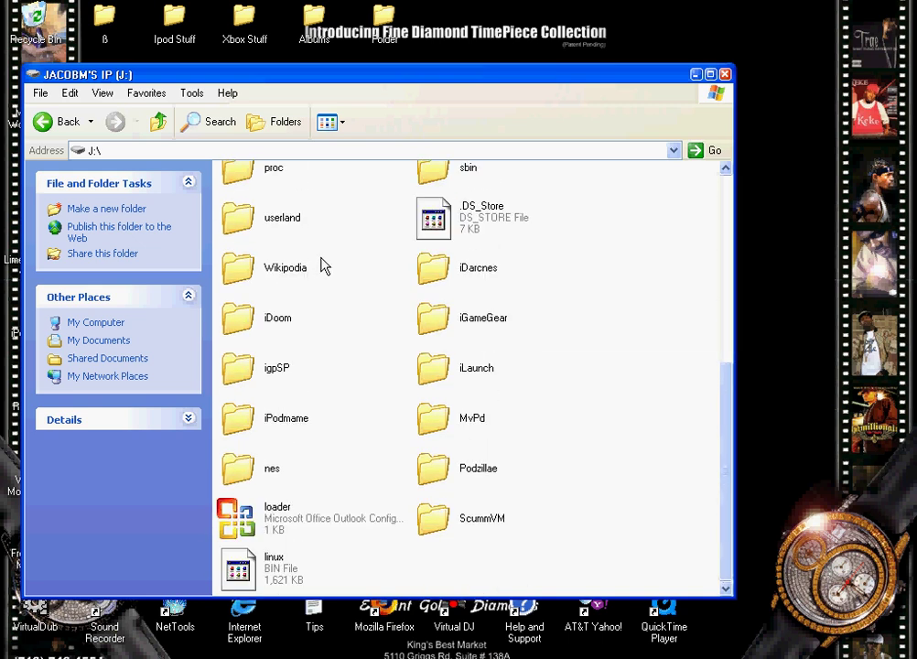
click(275, 576)
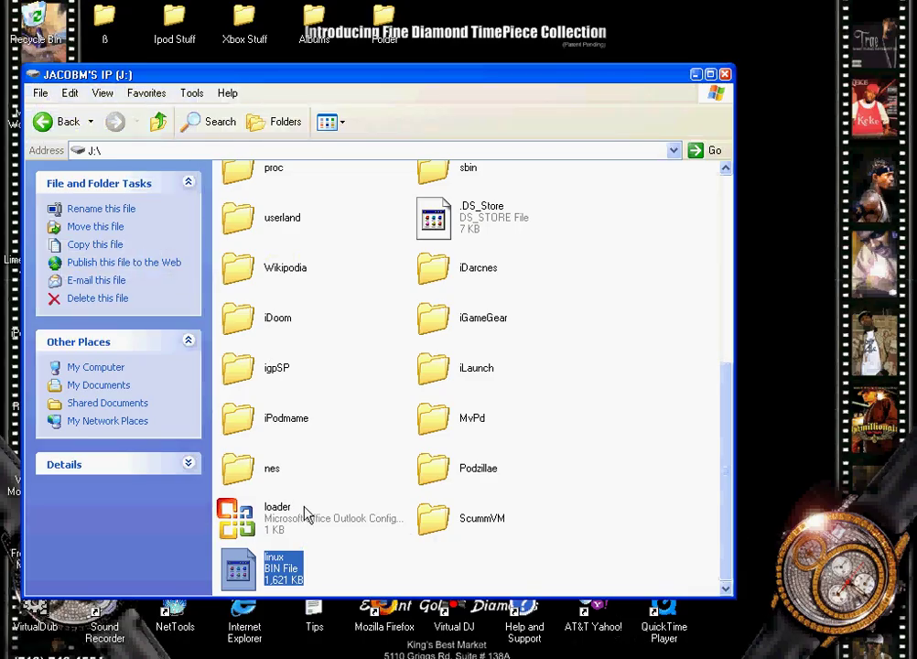
click(490, 272)
scroll(480, 270, up, 5)
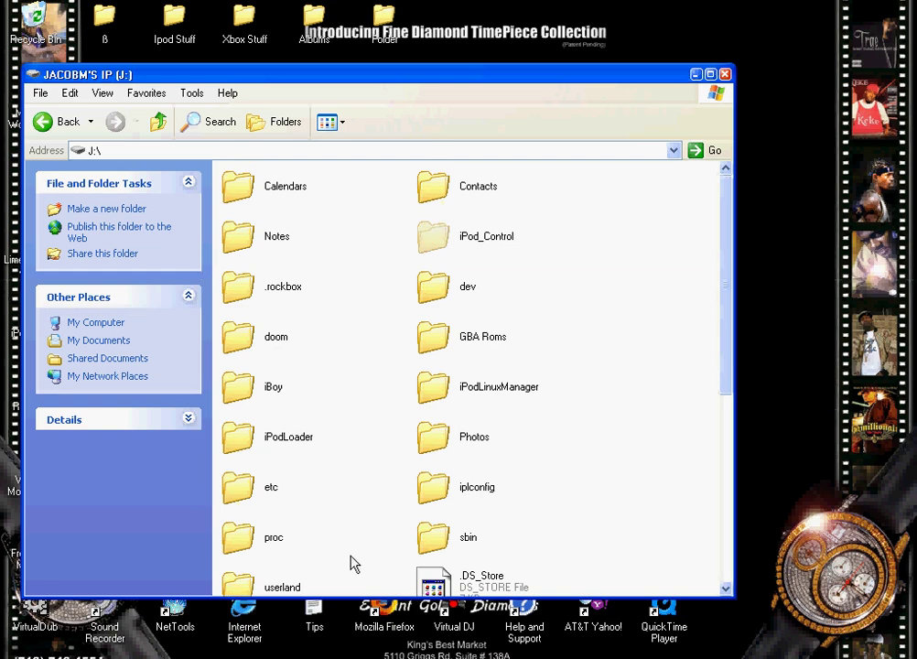
click(498, 651)
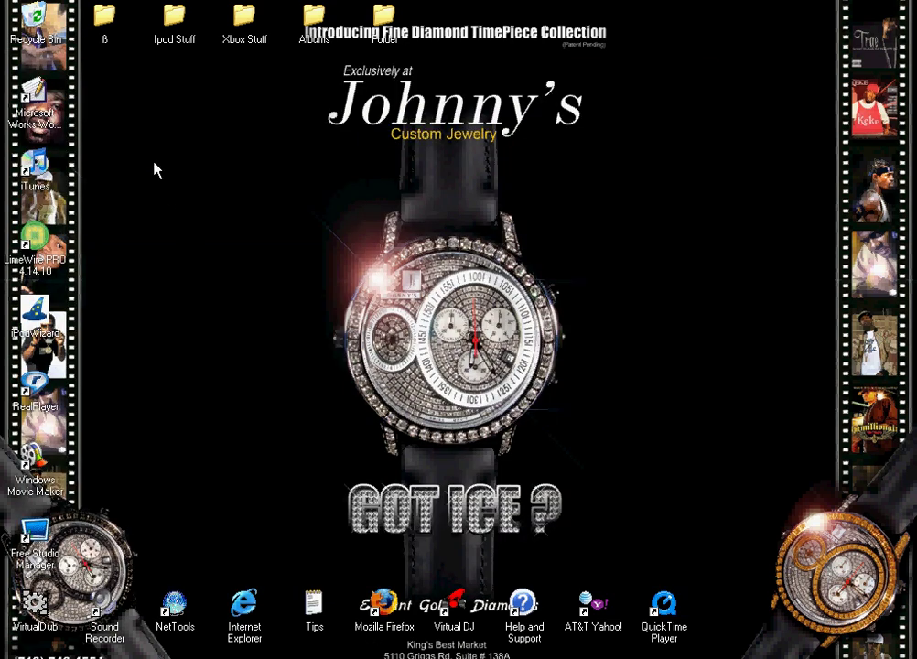
Open My Documents and select the downloaded linux.bin file at the bottom of the list.
click(23, 652)
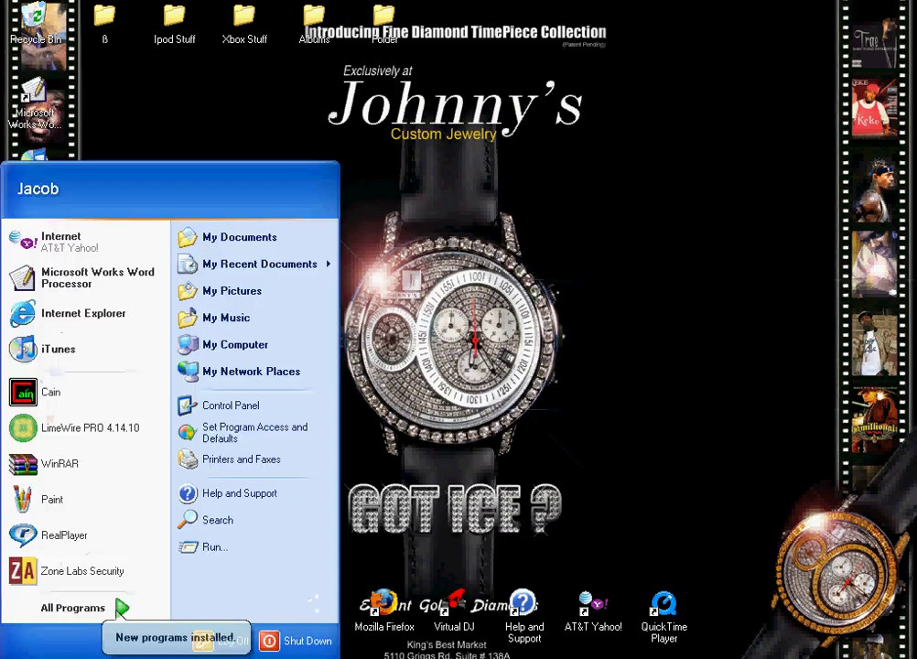
drag(228, 243, 230, 253)
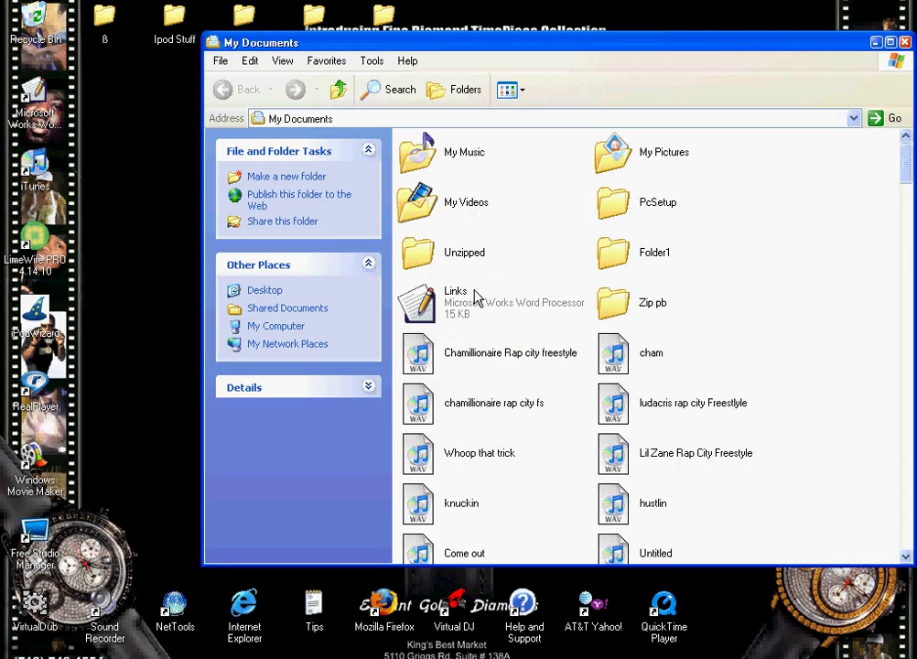
scroll(704, 315, down, 10)
scroll(701, 323, down, 15)
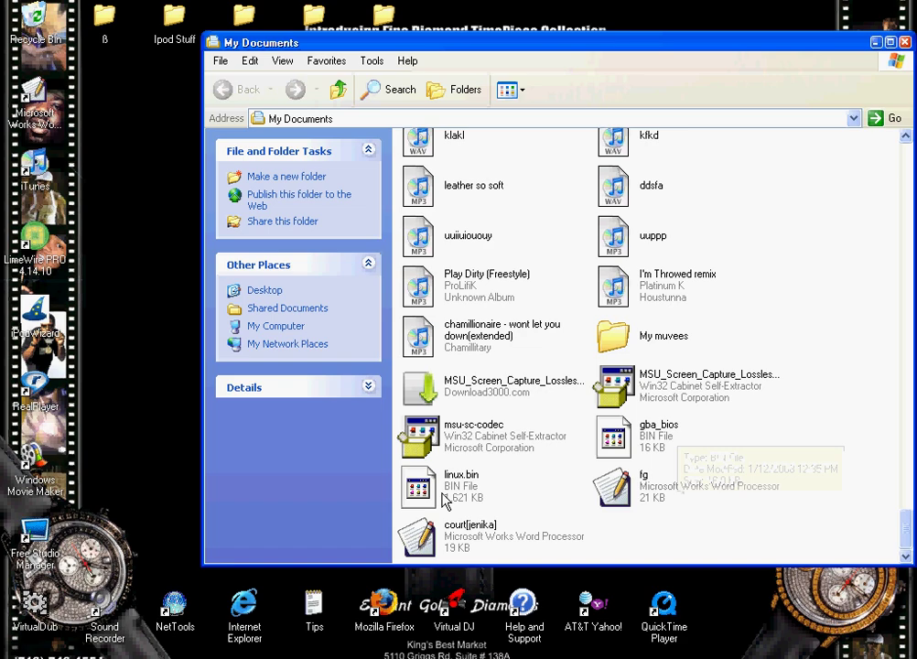
click(457, 491)
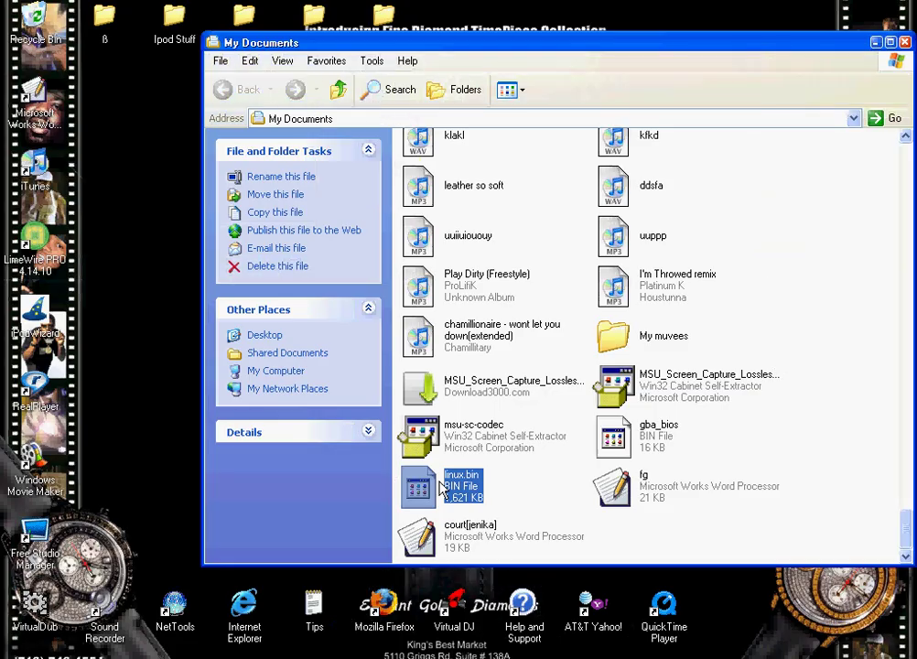
click(467, 493)
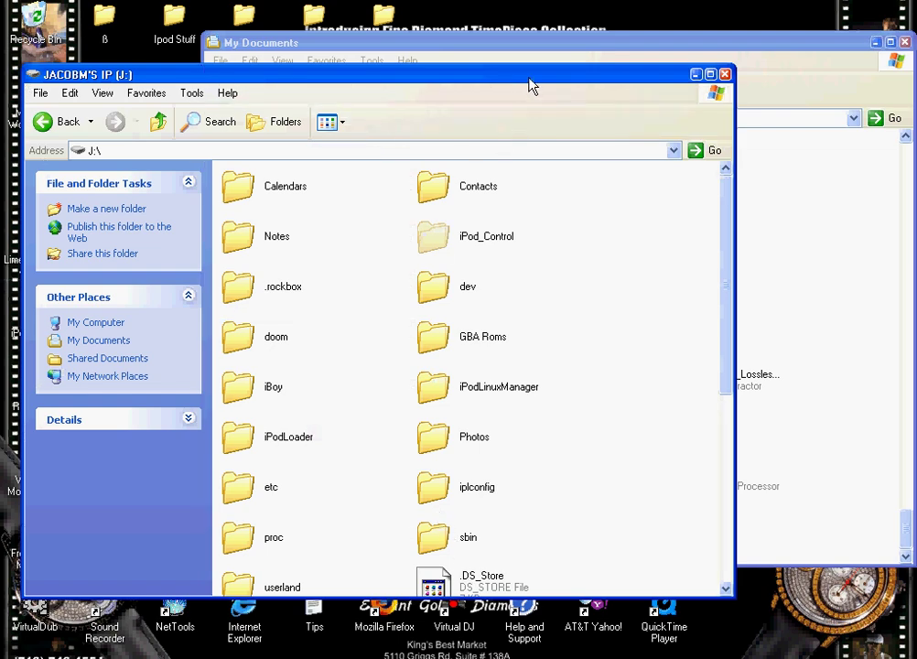
Rename linux.bin in My Documents to 'linux'.
drag(528, 81, 423, 38)
click(639, 44)
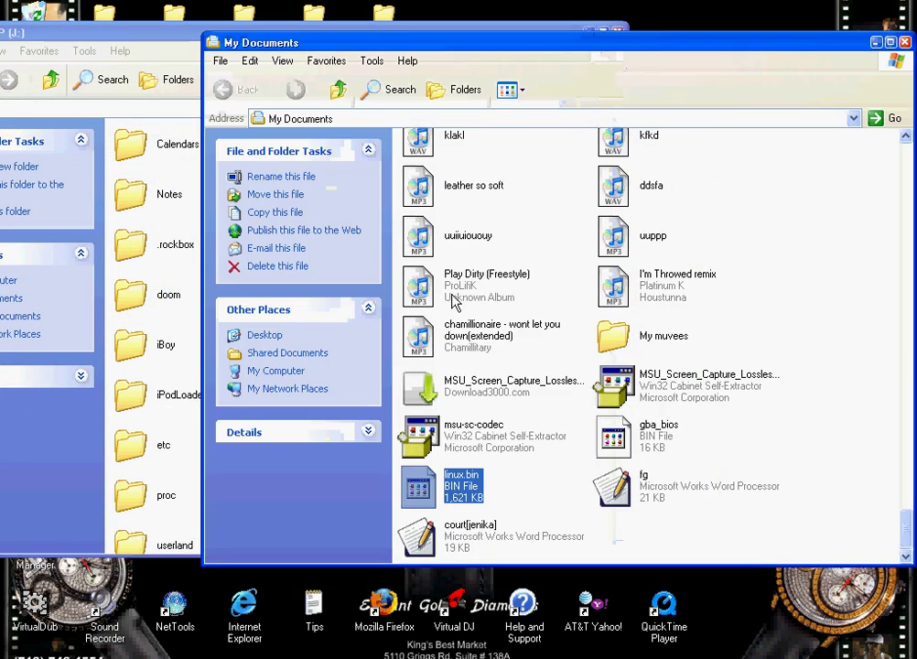
right_click(454, 481)
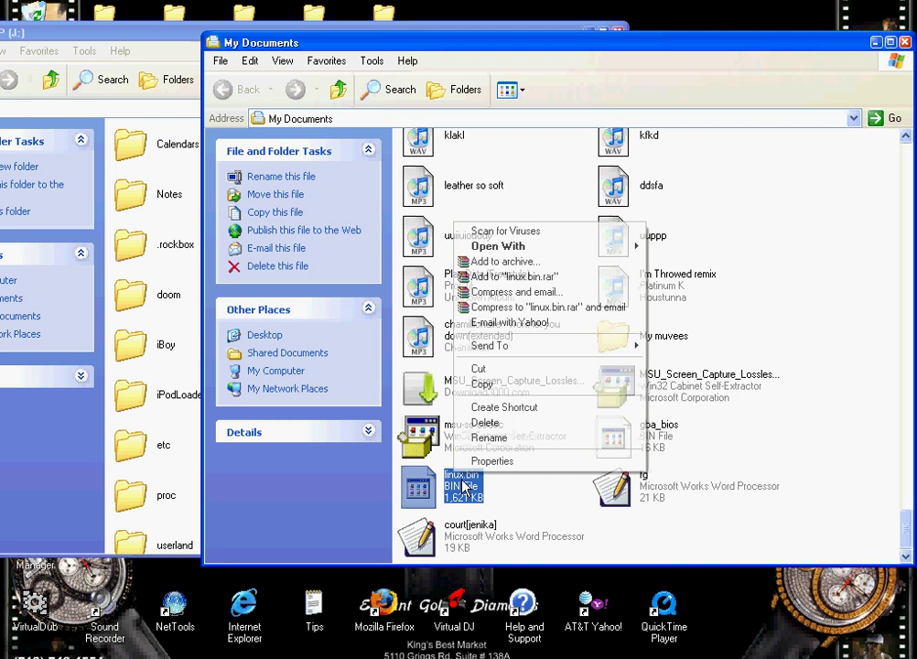
click(491, 438)
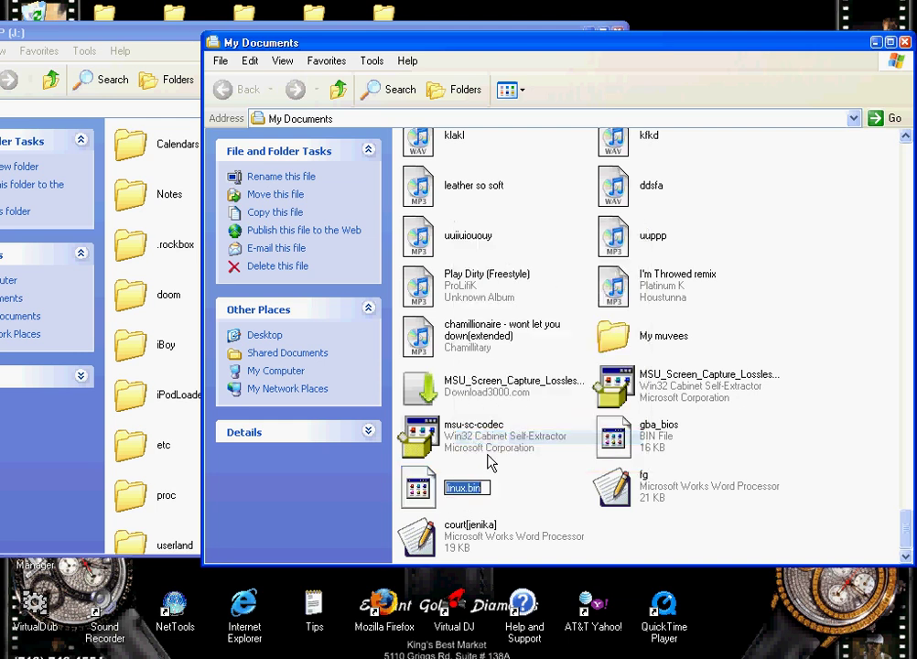
key(BackSpace)
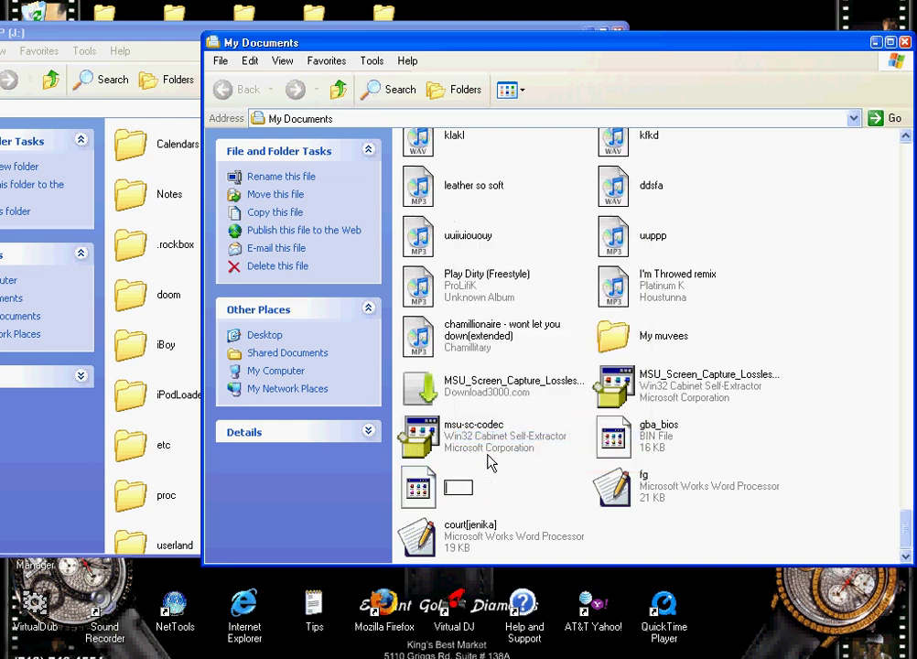
text(linux)
key(Return)
Arrange the iPod drive and My Documents windows, leaving My Documents in front.
drag(498, 487, 180, 494)
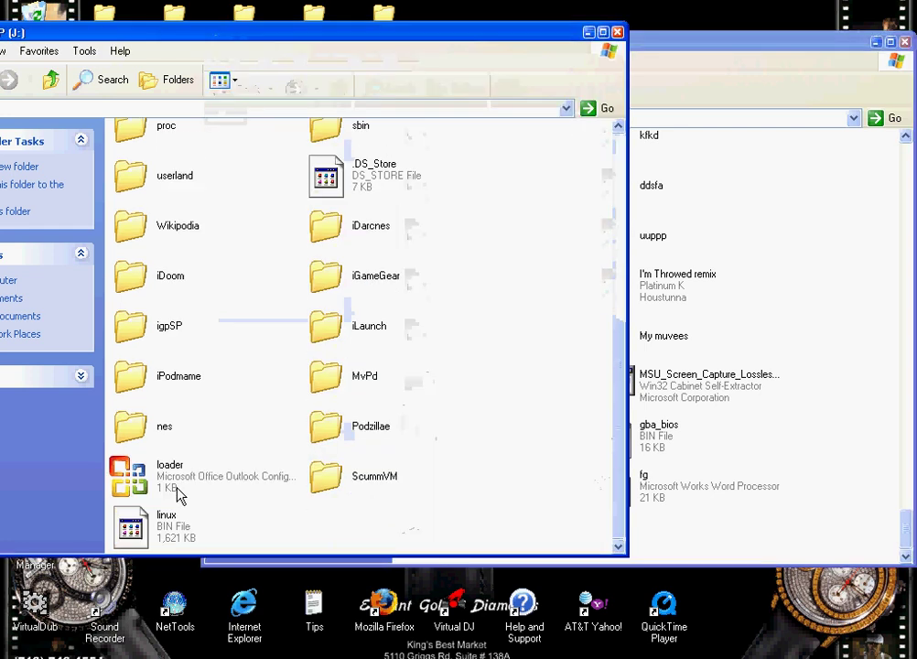
scroll(205, 495, up, 6)
click(751, 465)
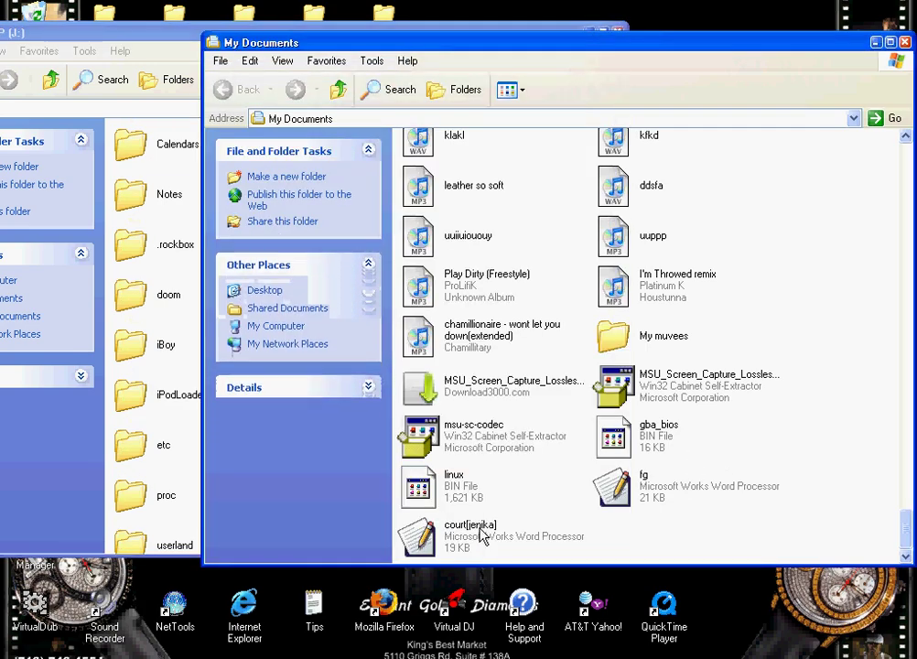
click(448, 485)
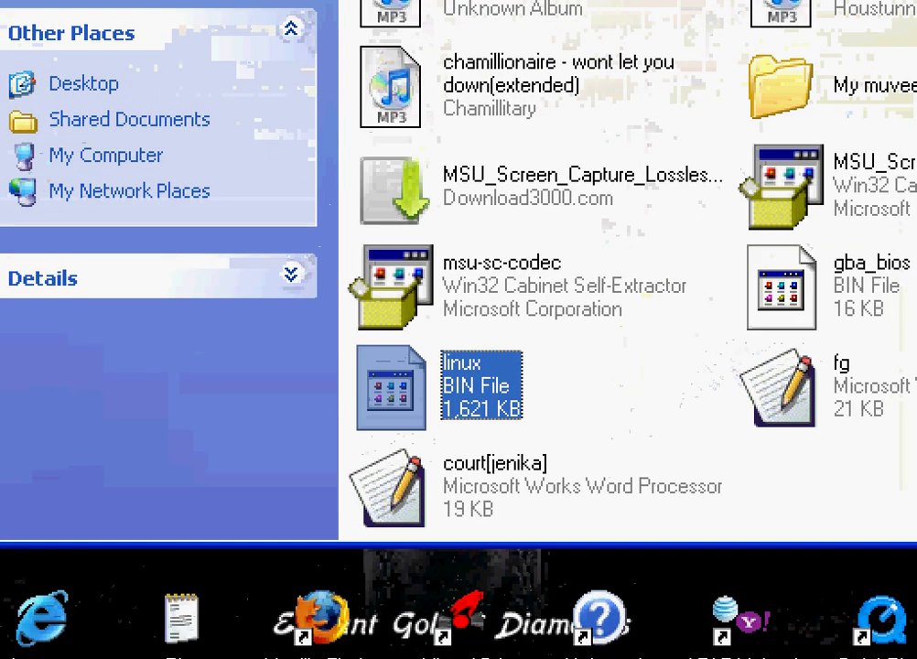
mouse_move(475, 344)
mouse_down()
mouse_move(425, 399)
mouse_move(583, 389)
mouse_move(441, 315)
mouse_up()
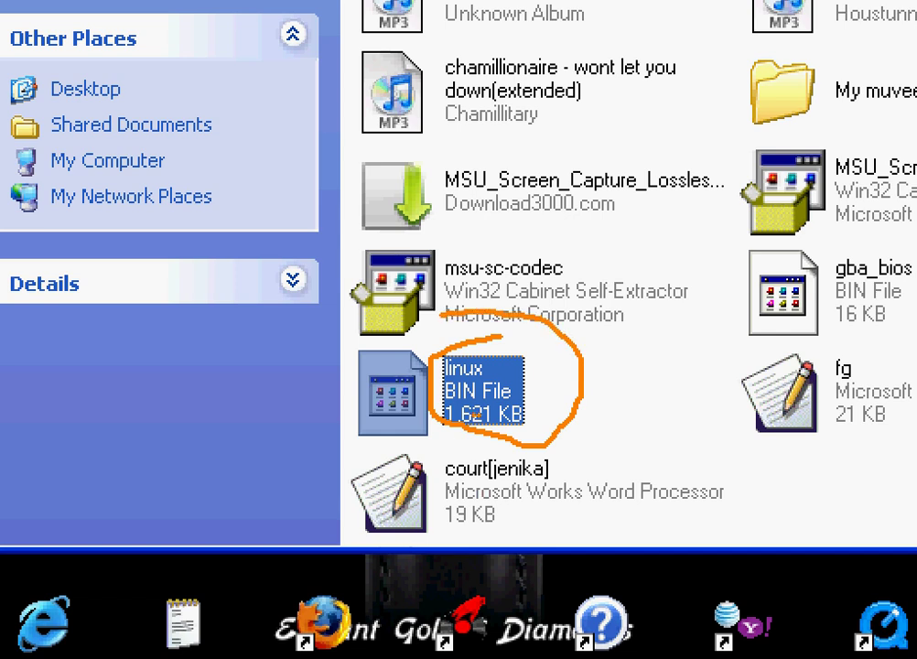
mouse_move(477, 414)
mouse_down()
mouse_move(414, 403)
mouse_move(485, 417)
mouse_up()
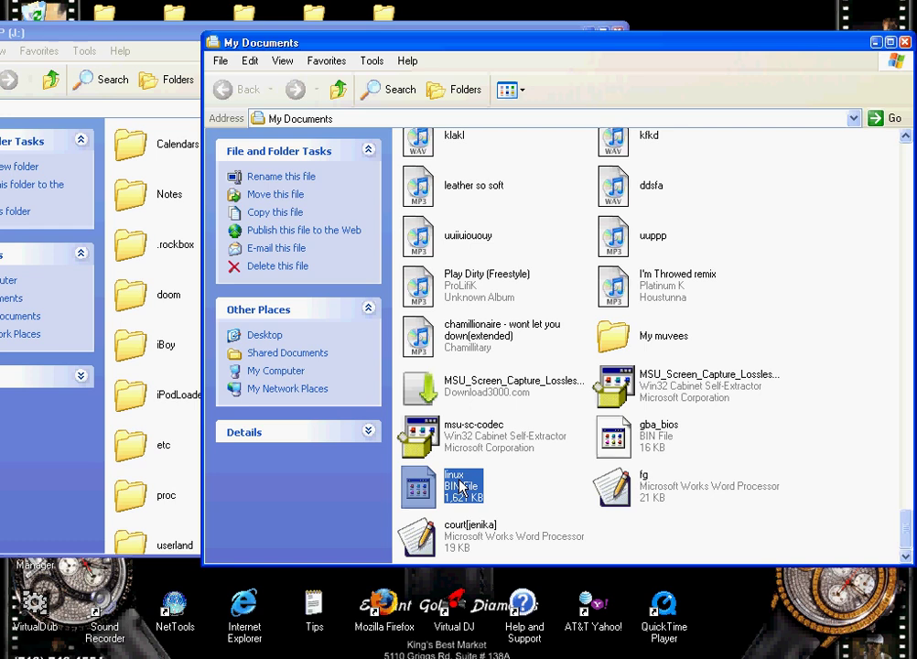
Move My Documents aside to the right and bring the iPod drive window forward.
drag(392, 394, 183, 368)
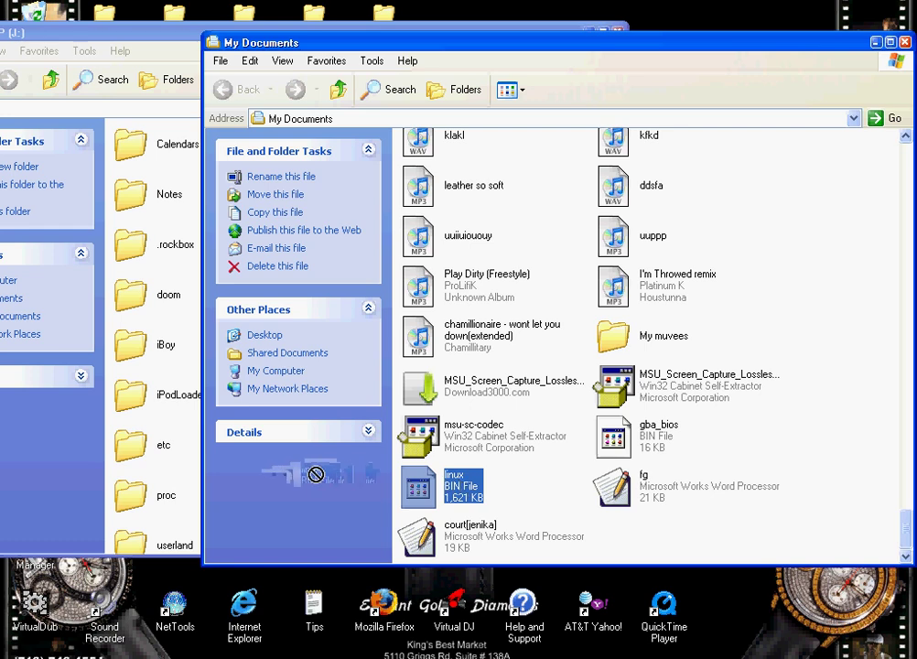
drag(314, 474, 449, 490)
drag(401, 41, 772, 32)
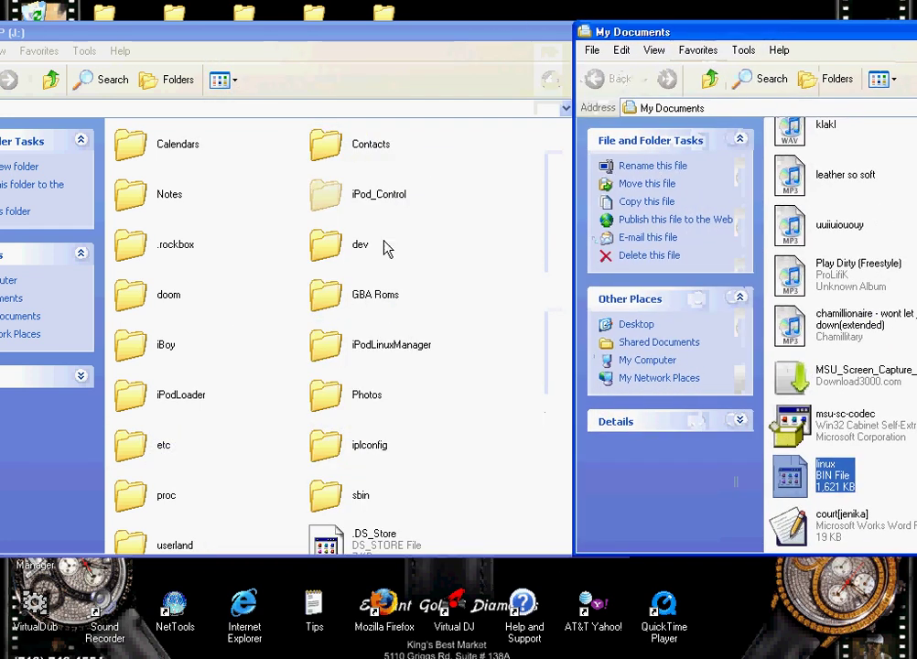
click(434, 364)
scroll(437, 364, down, 5)
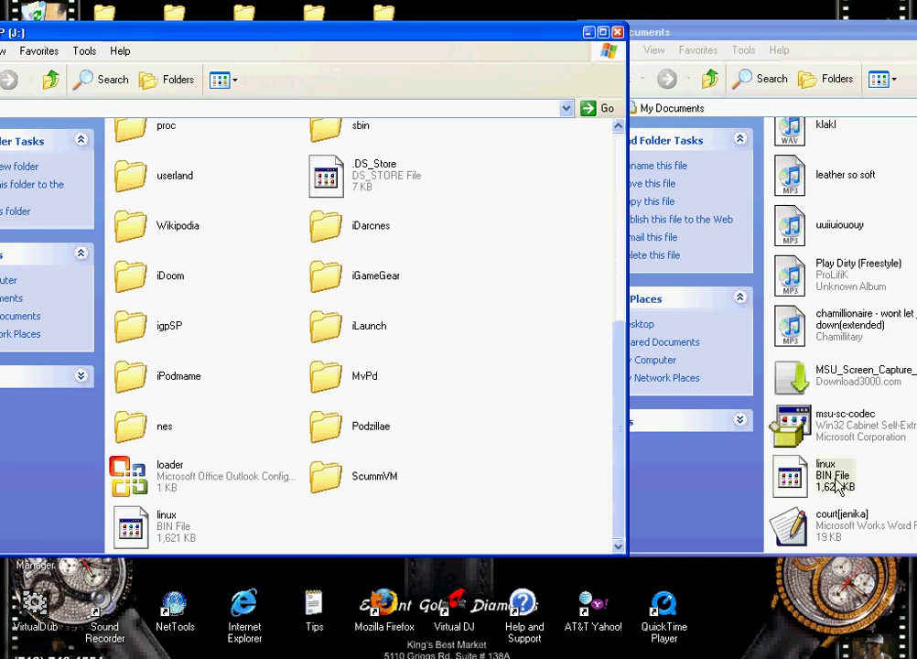
Drag linux from My Documents onto J:\ and confirm replacing the old linux file.
drag(838, 486, 475, 518)
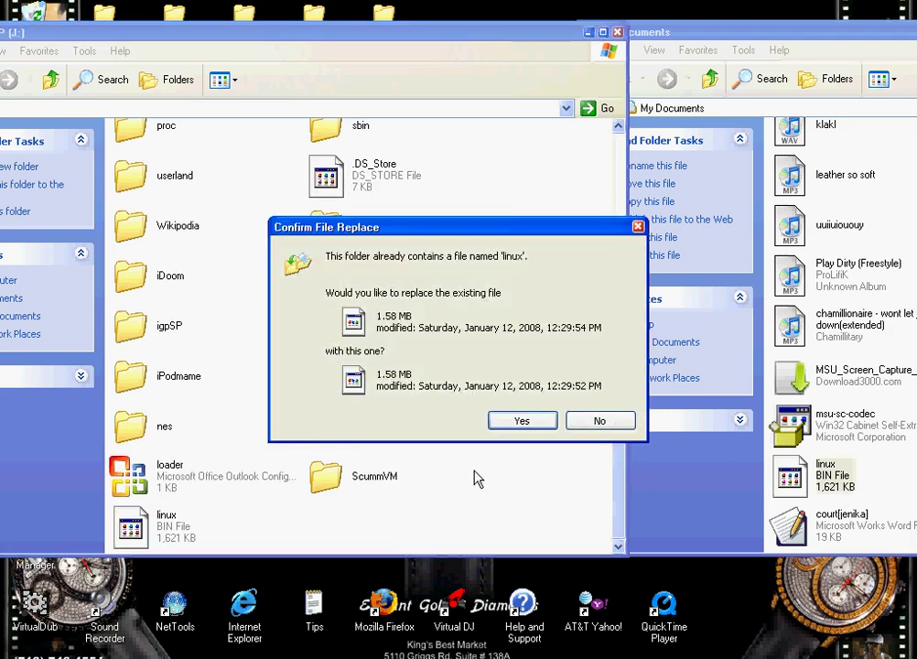
click(536, 424)
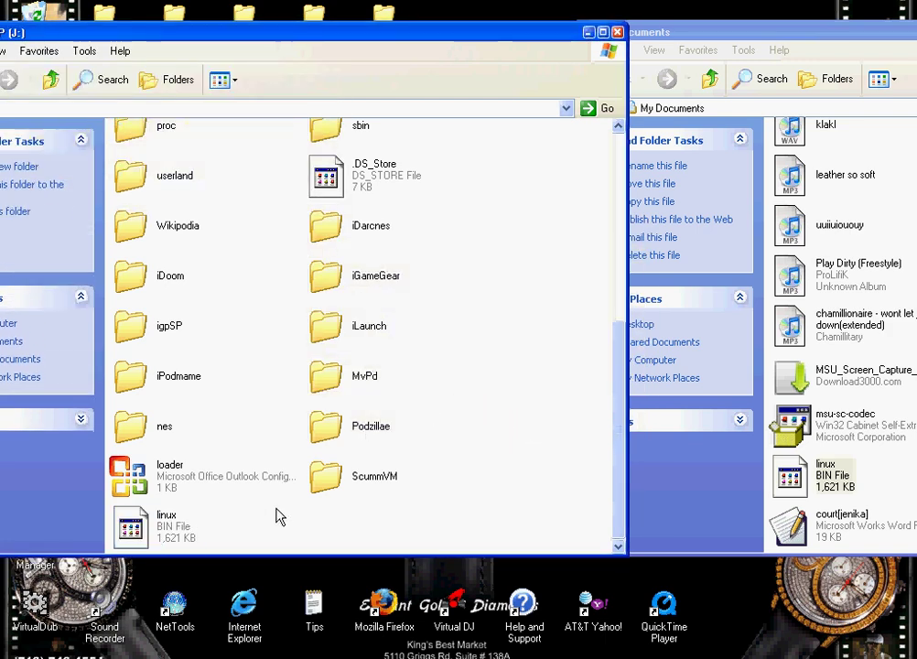
scroll(278, 417, up, 2)
scroll(275, 401, down, 2)
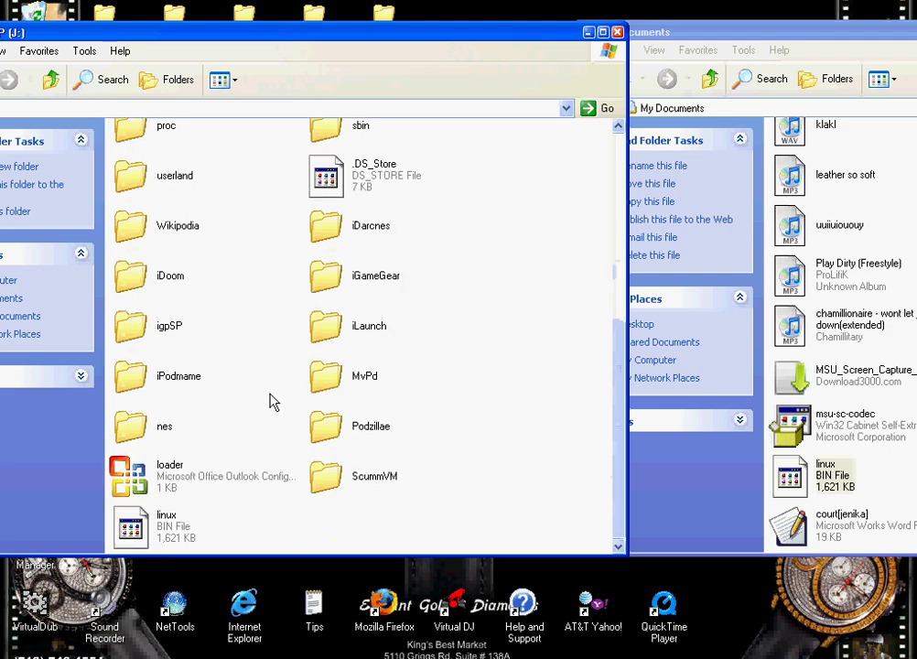
scroll(268, 399, up, 2)
scroll(265, 400, down, 2)
scroll(255, 405, up, 7)
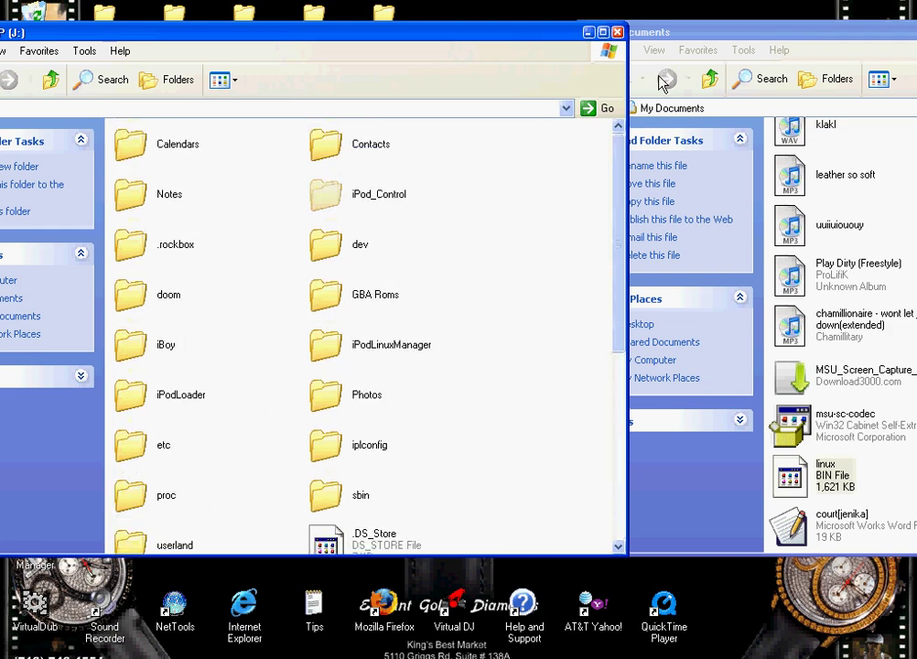
Close My Documents and go Back from J: to My Computer, briefly opening the iPod drive's menu.
drag(762, 28, 363, 46)
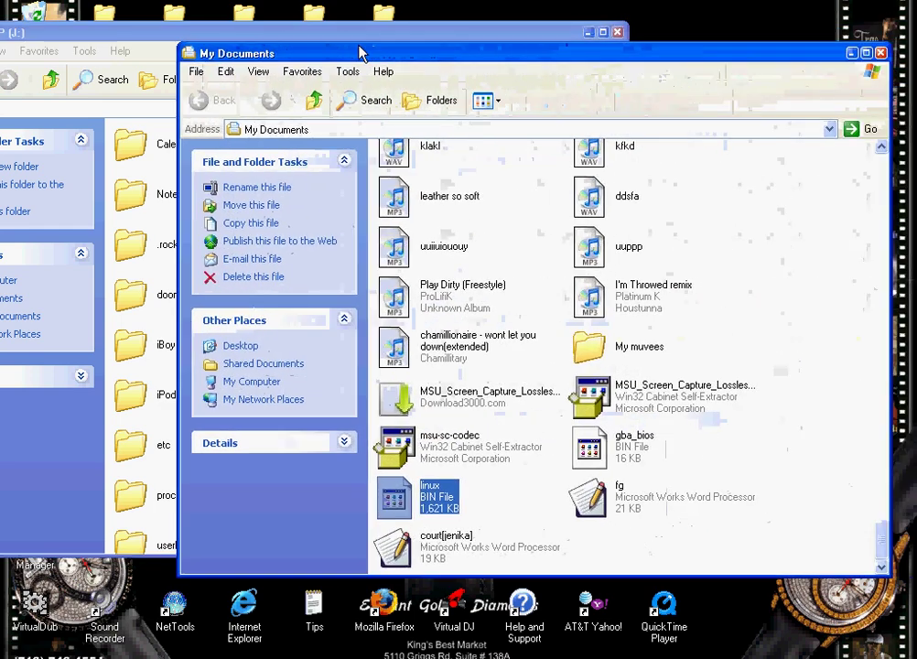
click(886, 39)
drag(511, 37, 651, 45)
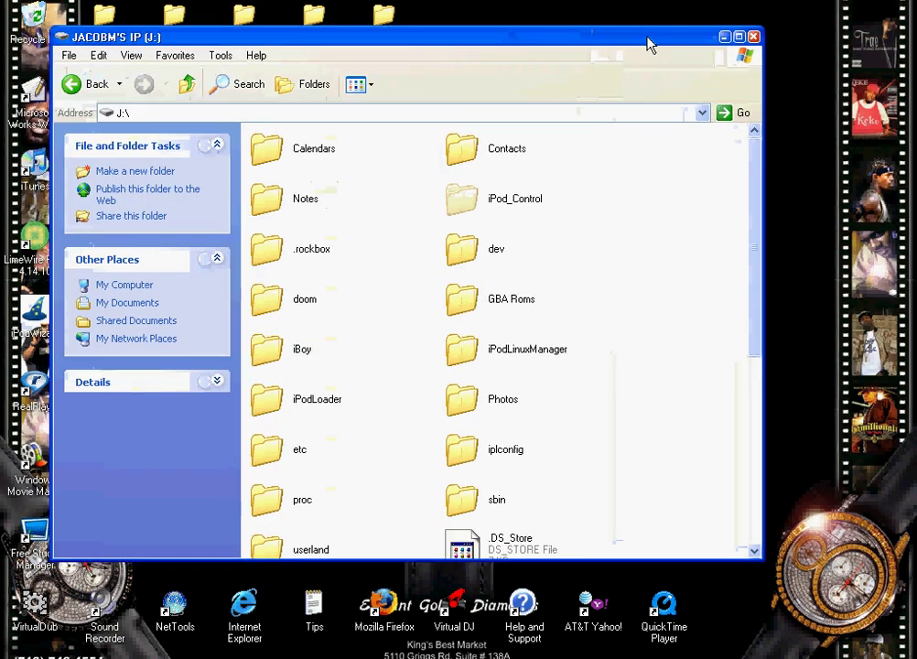
click(71, 85)
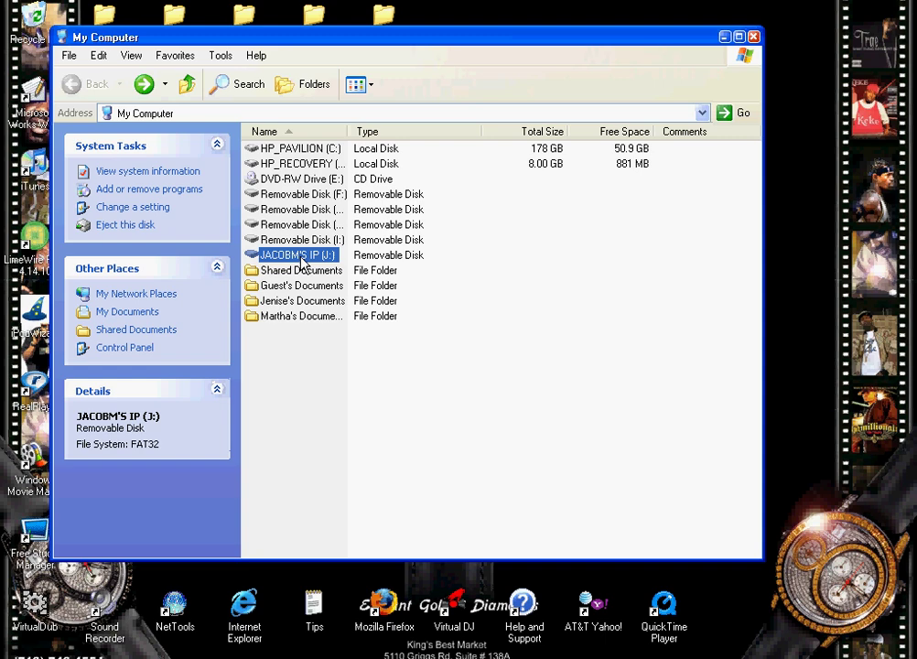
right_click(304, 262)
click(616, 343)
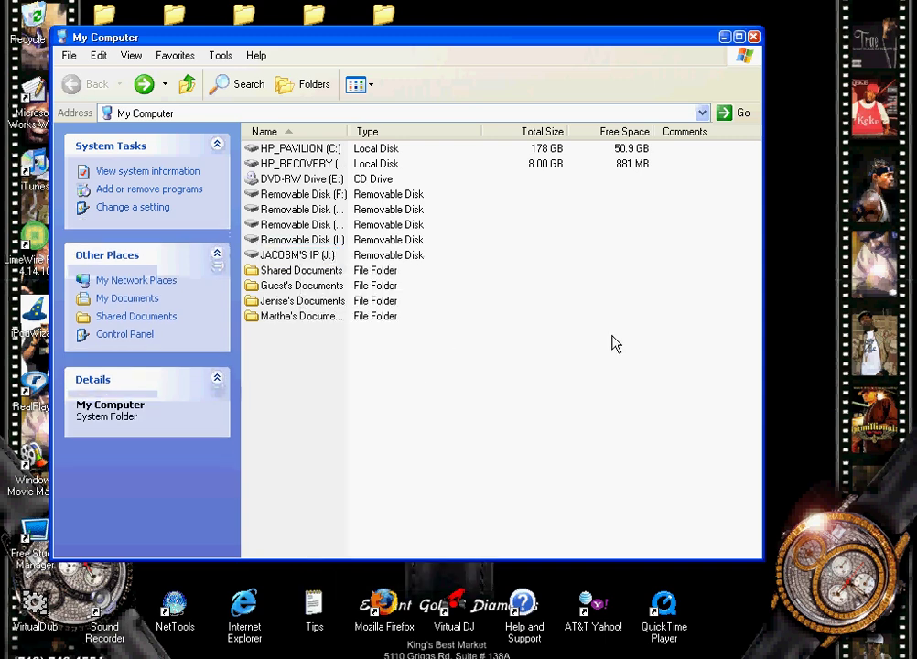